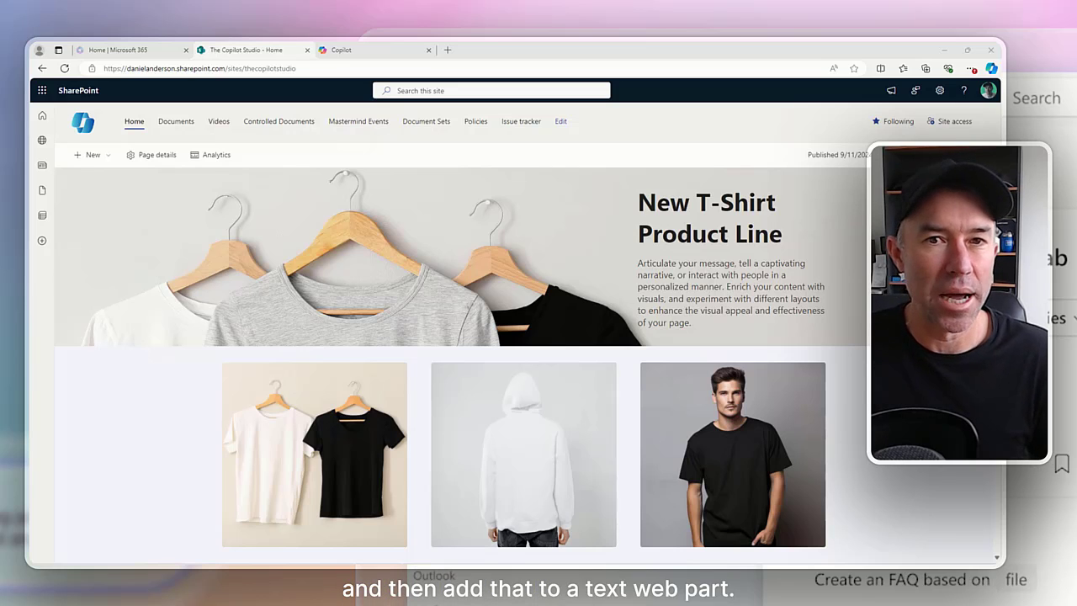
Edit the home page, adding a one-column section below the T-shirt banner with a Text web part in it, and open its Copilot options.
left_click(958, 155)
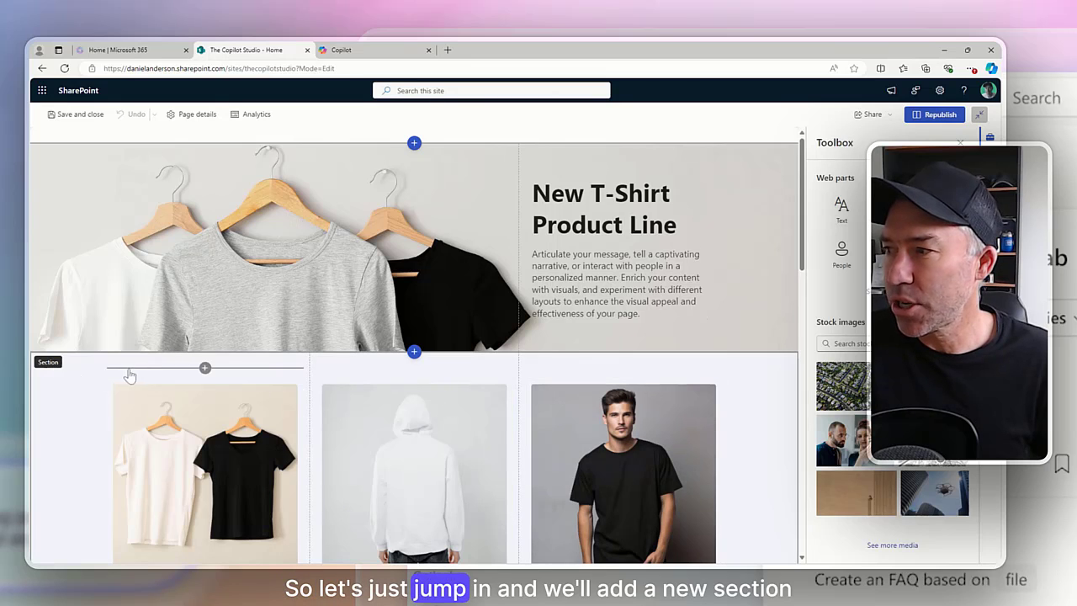
left_click(414, 351)
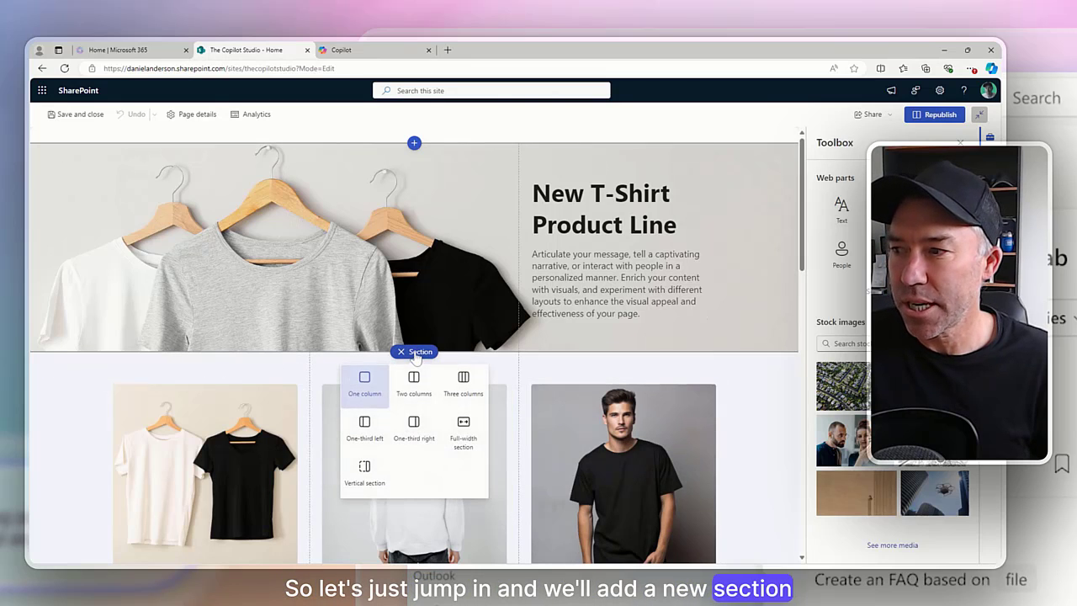
left_click(363, 399)
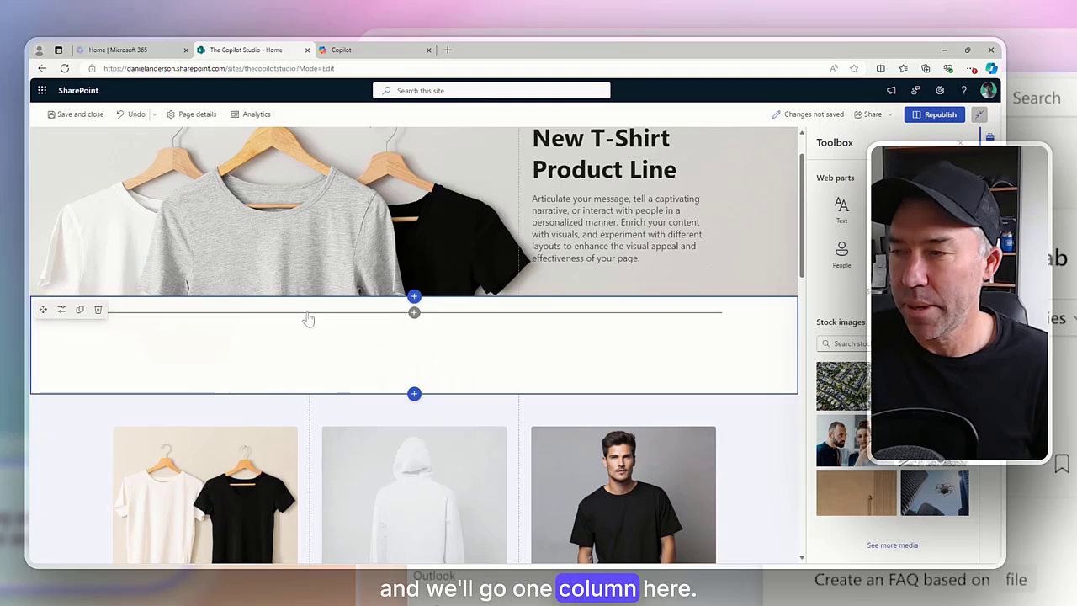
left_click(308, 314)
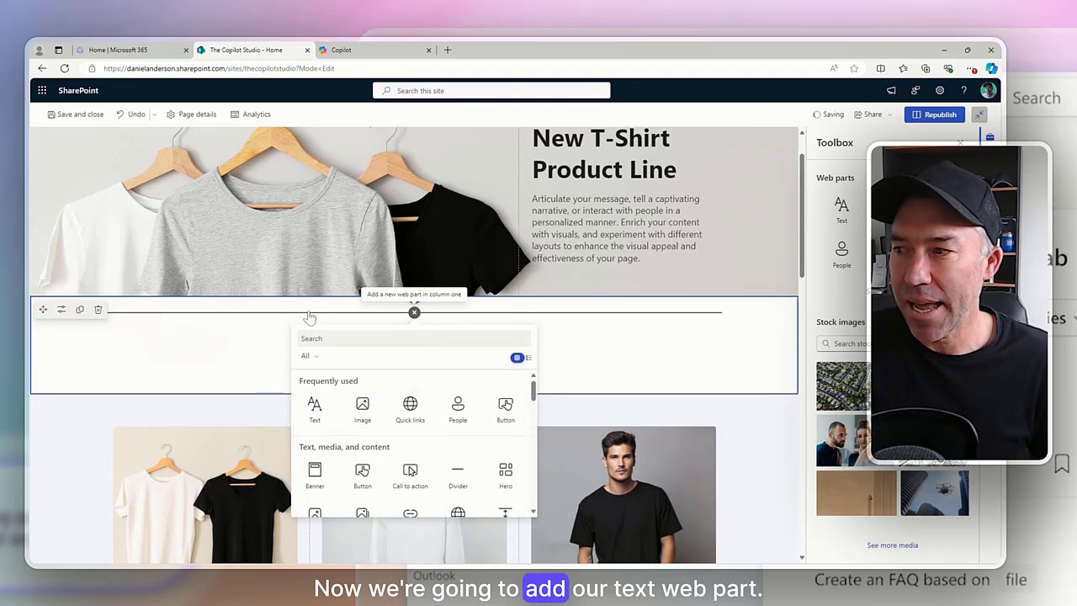
left_click(315, 409)
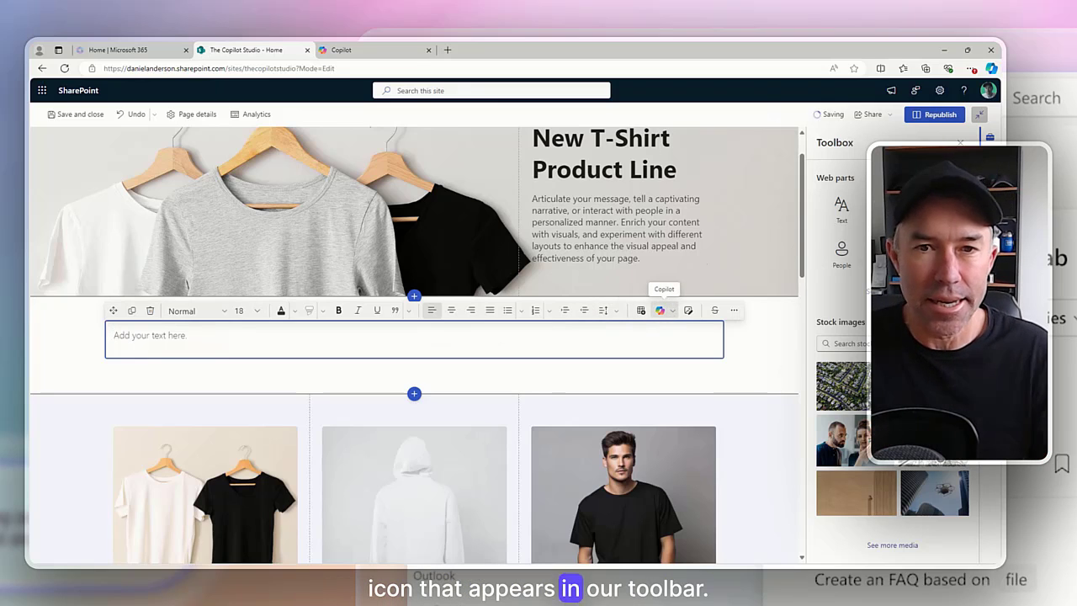
left_click(660, 310)
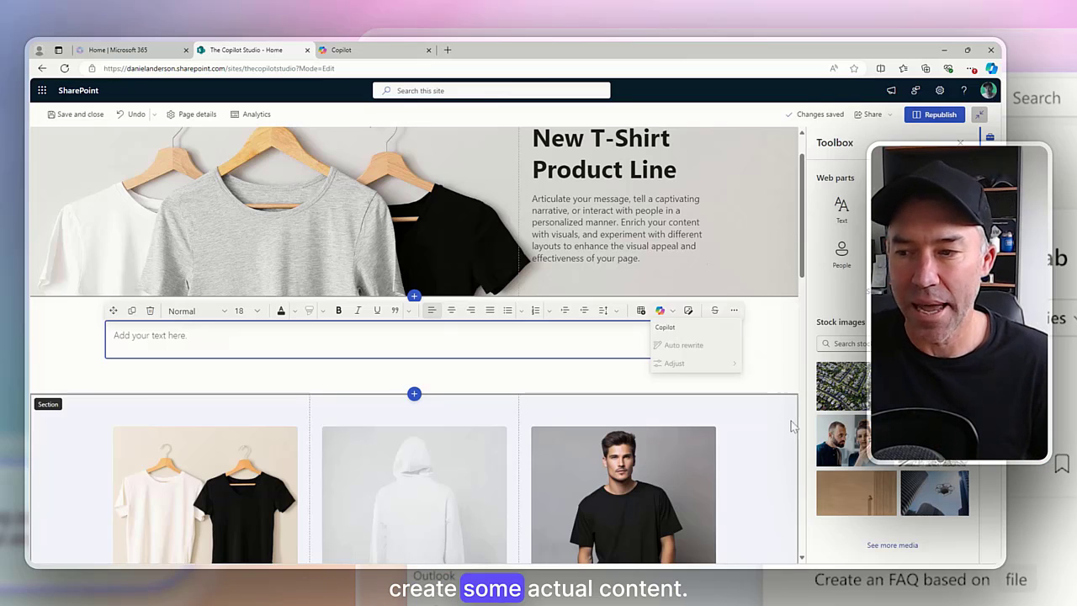
Switch to Copilot and ask it to summarise and write a new article about the new laws on contacting employees out of hours in Australia.
left_click(353, 49)
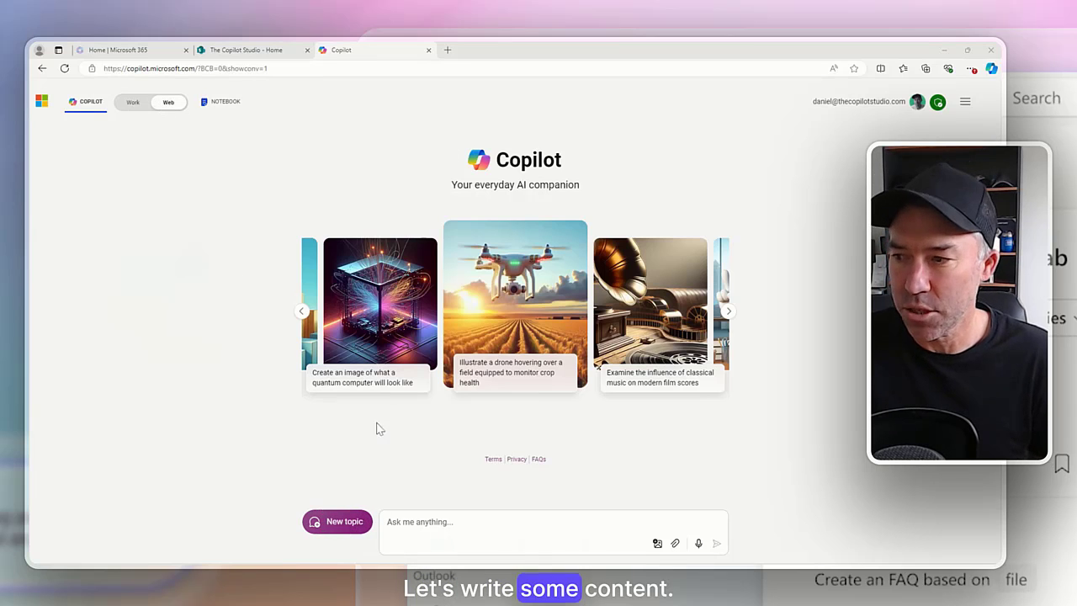
left_click(389, 515)
type("Can you summarise and write a new article about the new laws that cam into pla about contacting employees out of hours in Australia")
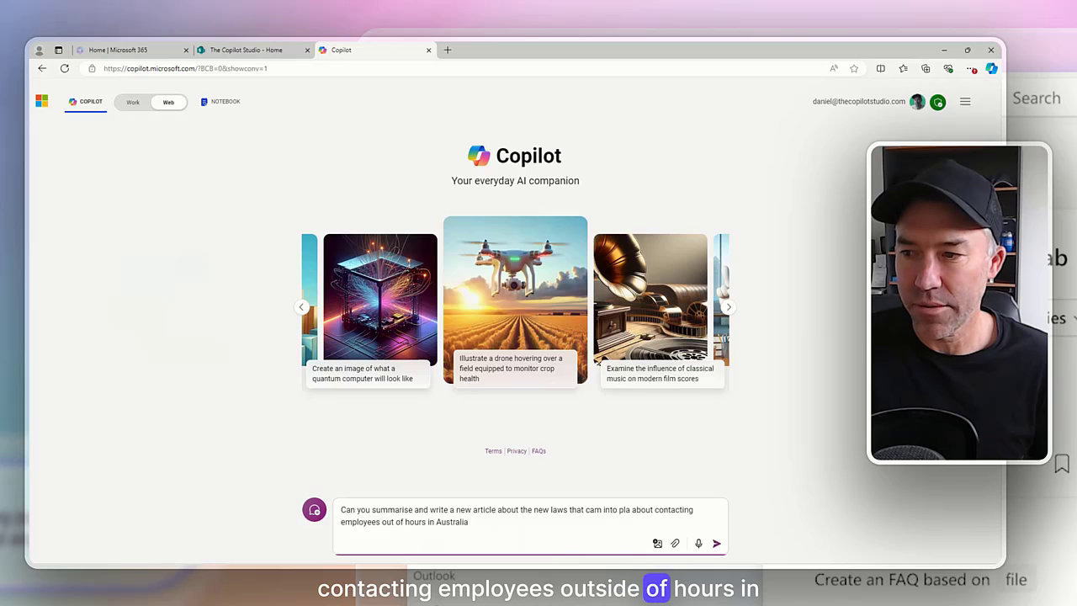
left_click(602, 510)
type("e")
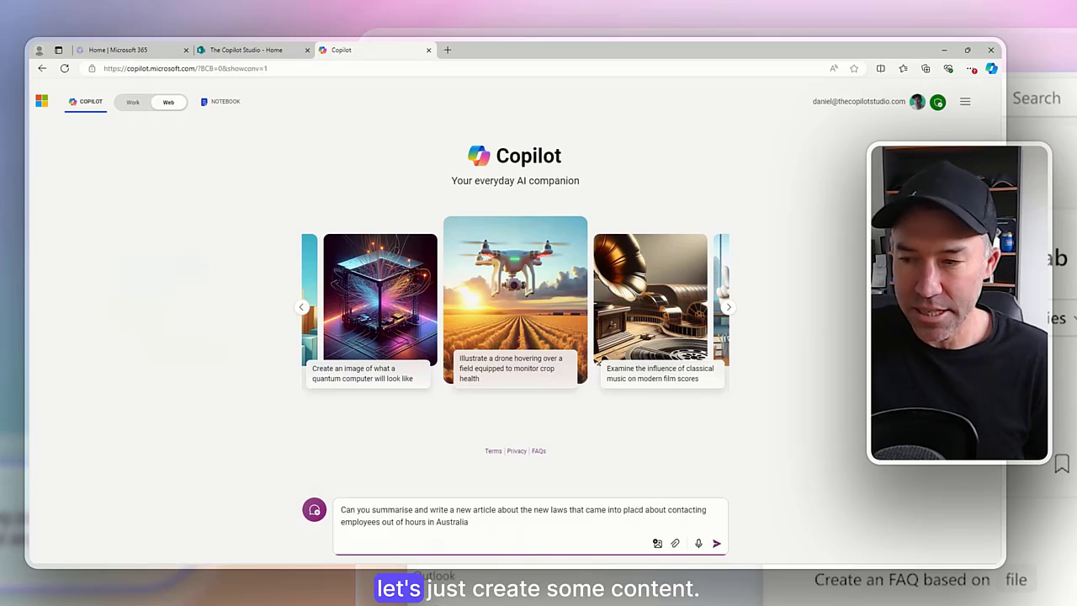
type("e")
left_click(716, 544)
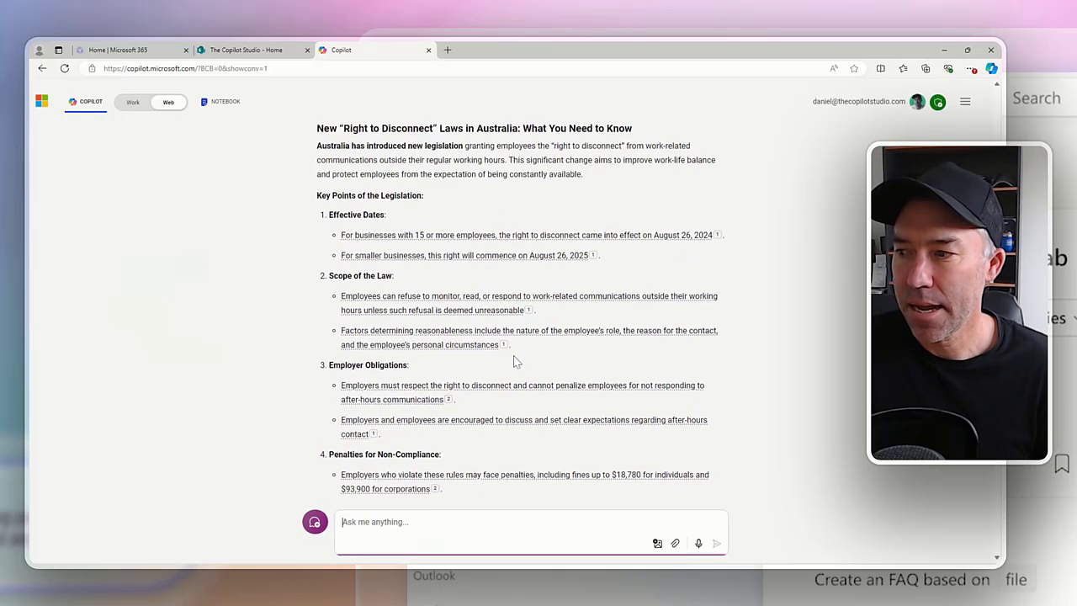
Copy the generated "Right to Disconnect" article from its title to the closing paragraph and paste it into the Text web part in SharePoint.
scroll(517, 360, "down", 5)
scroll(516, 360, "down", 2)
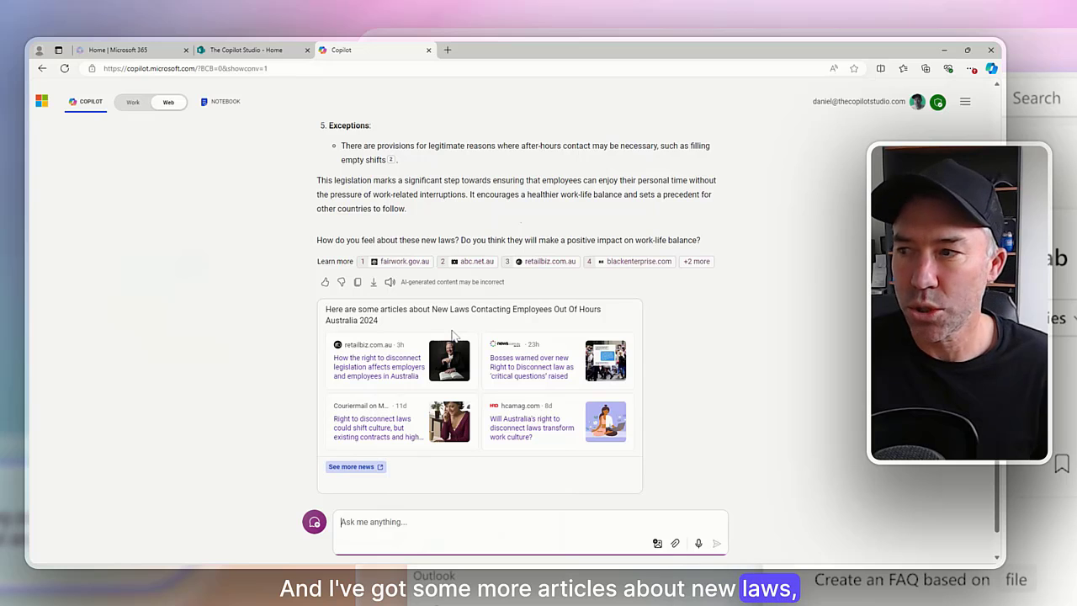
scroll(455, 330, "up", 10)
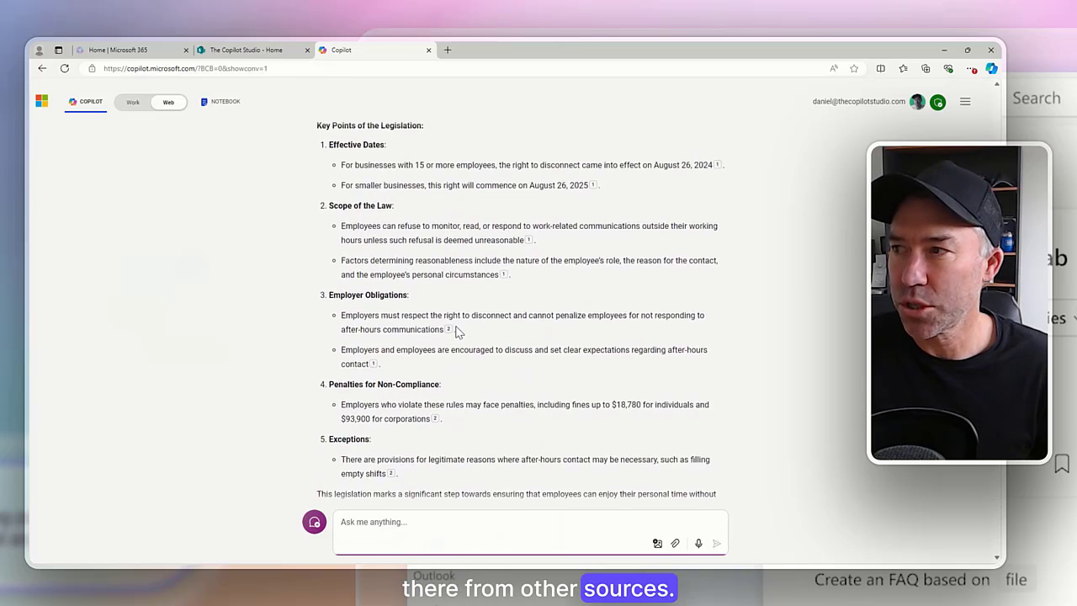
scroll(457, 332, "up", 1)
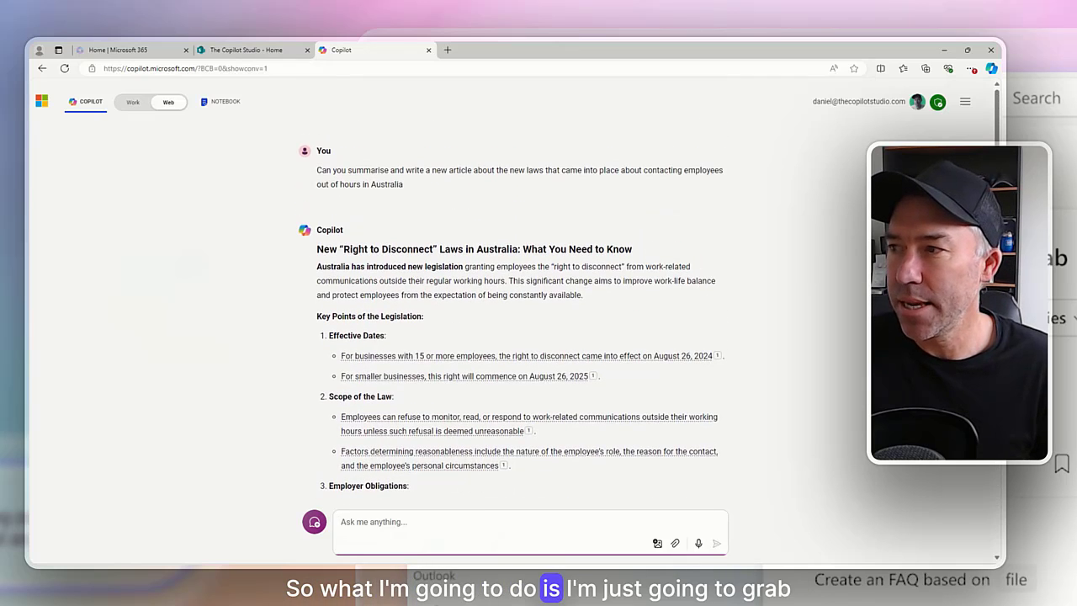
left_click_drag(317, 249, 431, 311)
scroll(404, 279, "down", 5)
left_click(245, 50)
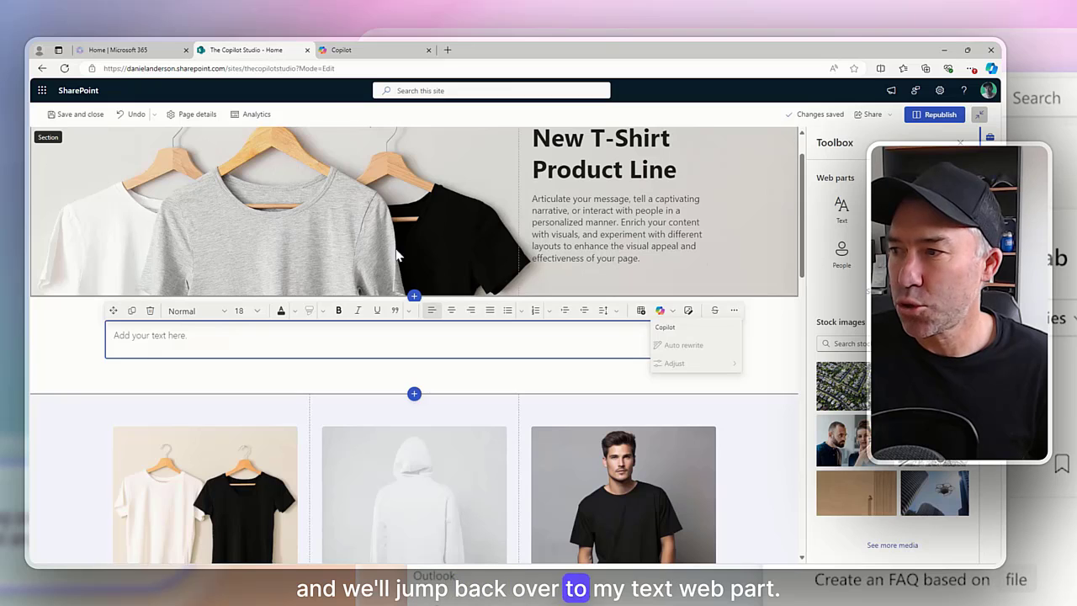
type("New \"Right to Disconnect\" Laws in Australia: What You Need to Know Australia has introduced new legislation granting employees the \"right to disconnect\" from work-related communications outside their regular working hours. This significant change aims to improve work-life balance and protect employees from the expectation of being constantly available. Key Points of the Legislation: Effective Dates: For businesses with 15 or more employees, the right to disconnect came into effect on August 26, 20241. For smaller businesses, this right will commence on August 26, 20251. Scope of the Law: Employees can refuse to monitor, read, or respond to work-related communications outside their working hours unless such refusal is deemed unreasonable1. Factors determining reasonableness include the nature of the employee’s role, the reason for the contact, and the employee’s personal circumstances1. Employer Obligations: Employers must respect the right to disconnect and cannot penalize employees for not responding to after-hours communications2. Employers and employees are encouraged to discuss and set clear expectations regarding after-hours contact1. Penalties for Non-Compliance: Employers who violate these rules may face penalties, including fines up to $18,780 for individuals and $93,900 for corporations2. Exceptions: There are provisions for legitimate reasons where after-hours contact may be necessary, such as filling empty shifts2. This legislation marks a significant step towards ensuring that employees can enjoy their personal time without the pressure of work-related interruptions. It encourages a healthier work-life balance and sets a precedent for other countries to follow.")
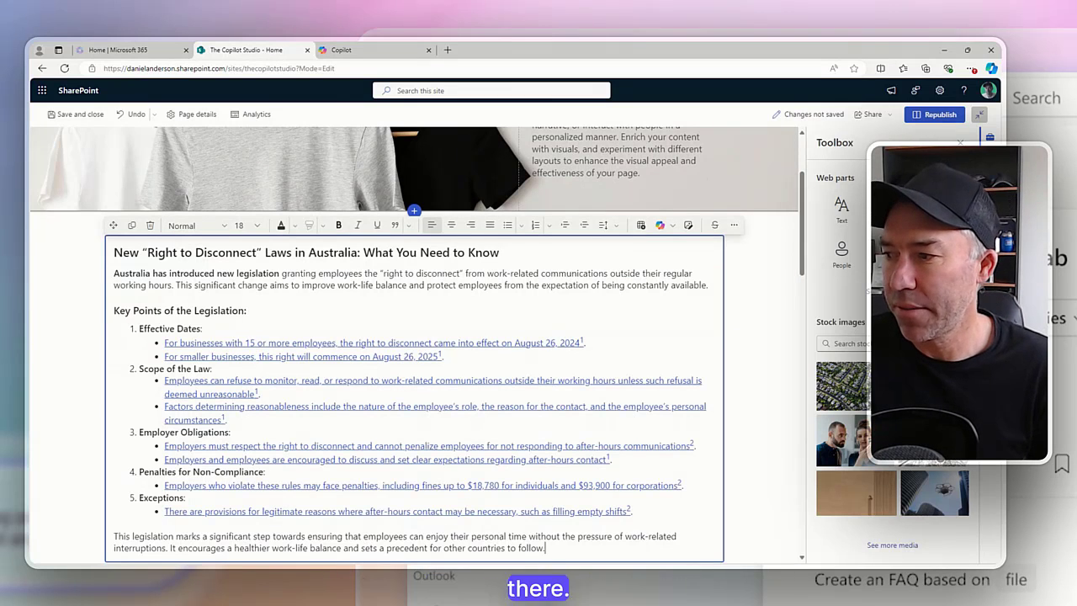
scroll(414, 345, "down", 2)
scroll(414, 345, "up", 3)
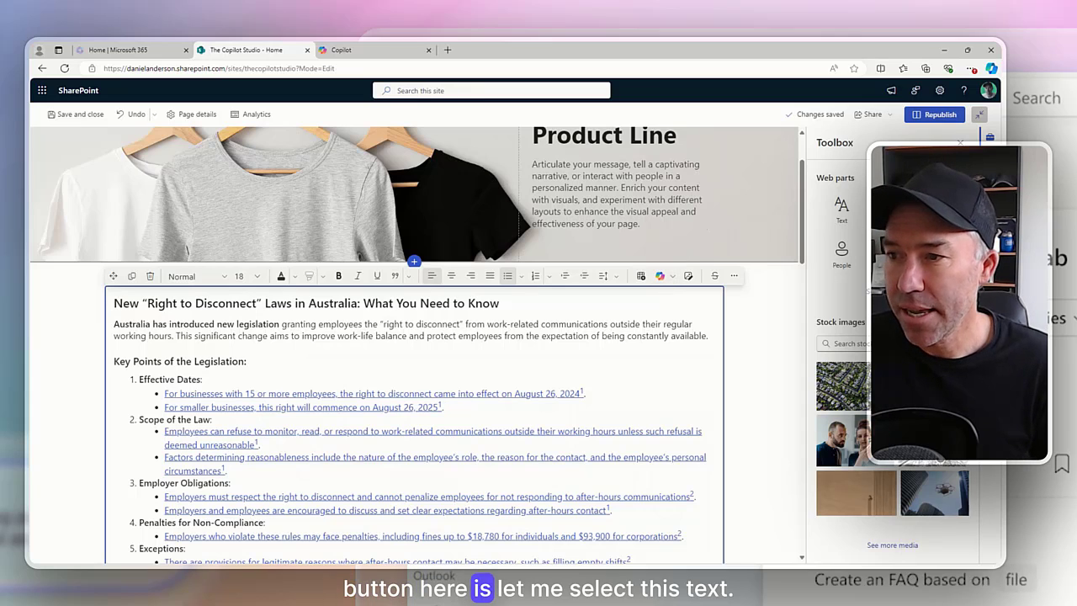
Select the article's introductory paragraph and examine the Copilot Auto rewrite and Adjust options offered for it.
left_click_drag(707, 336, 113, 324)
left_click(663, 276)
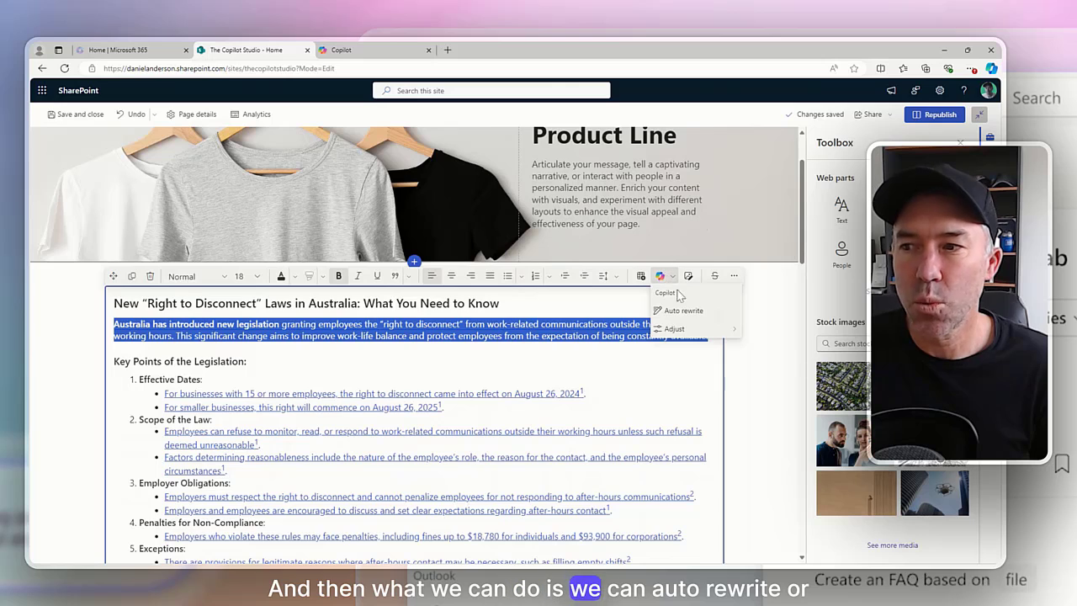
mouse_move(686, 333)
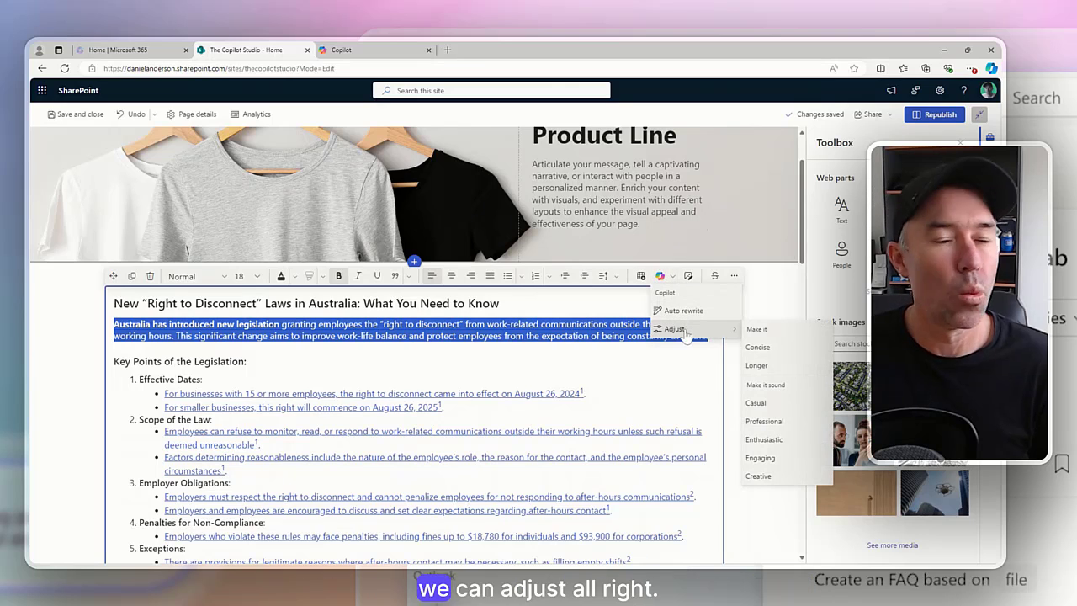
key("Escape")
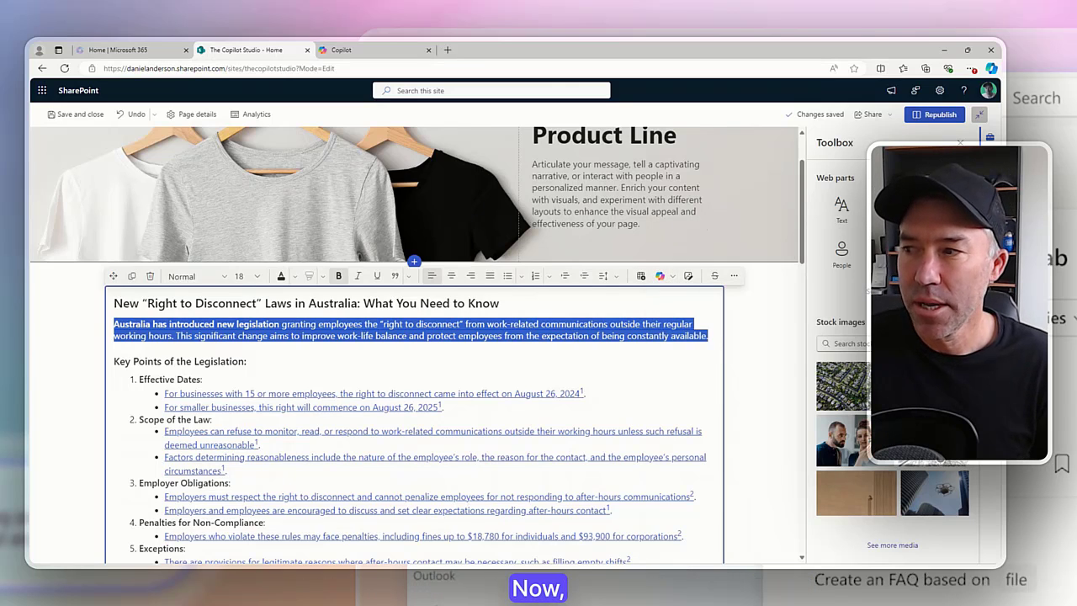
Clear the paragraph selection and run Copilot's Auto rewrite on the entire Text web part.
left_click(180, 360)
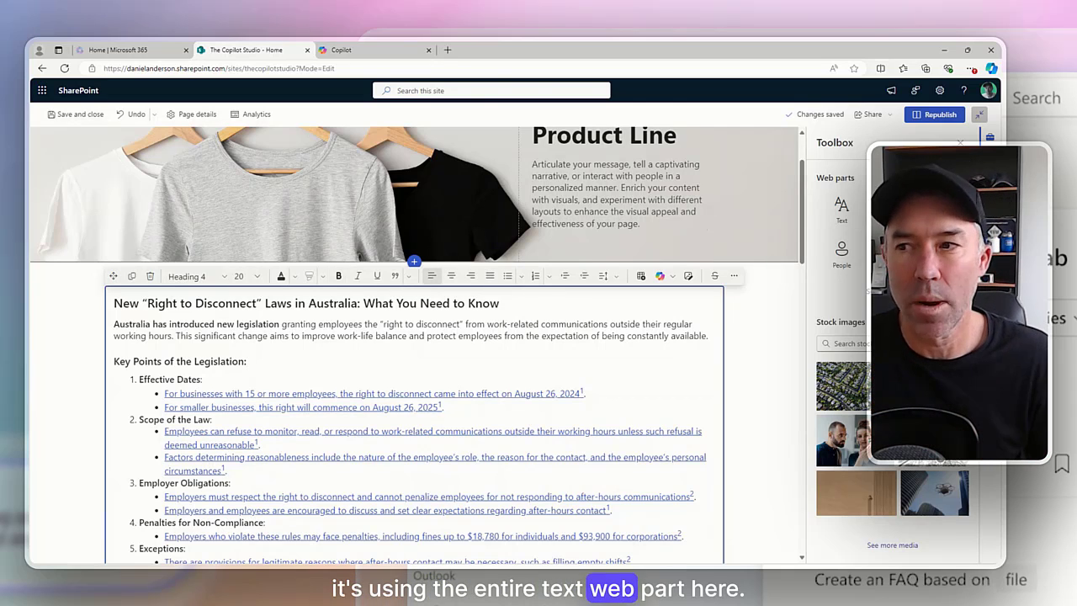
left_click(659, 276)
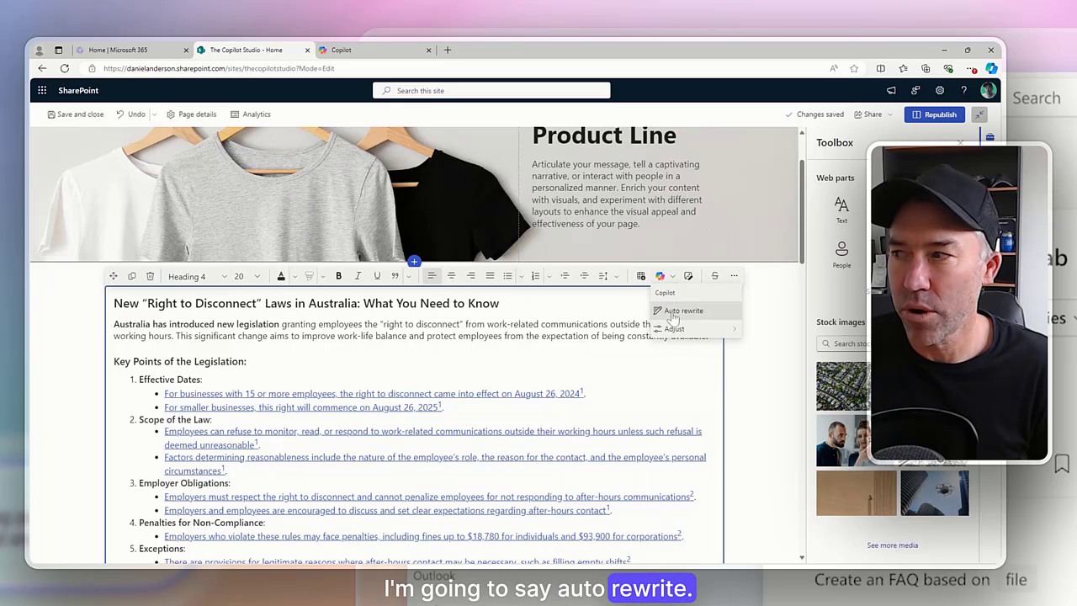
left_click(673, 313)
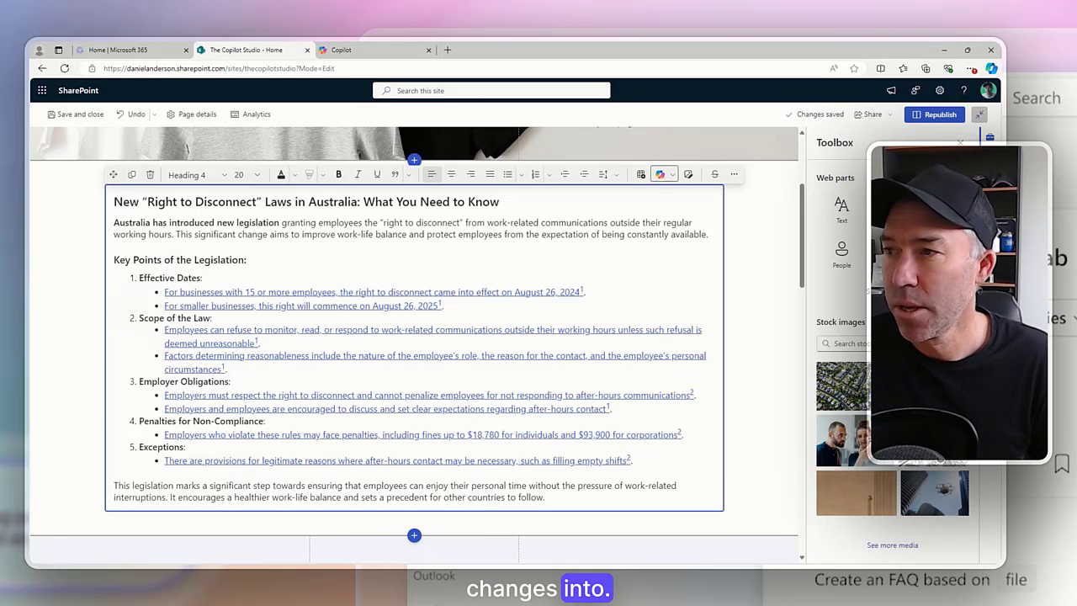
left_click(659, 175)
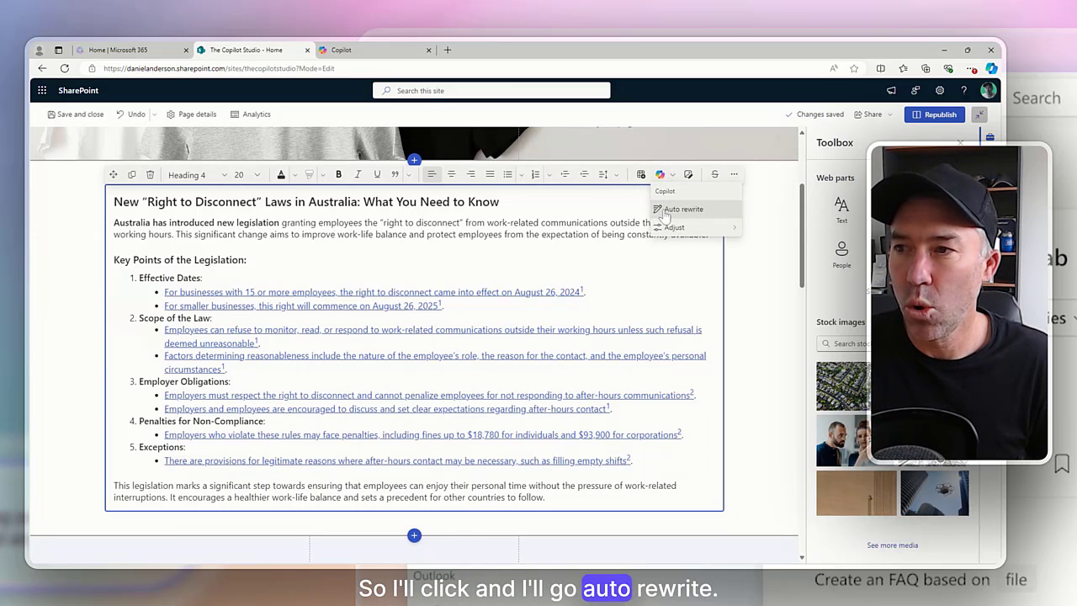
left_click(677, 207)
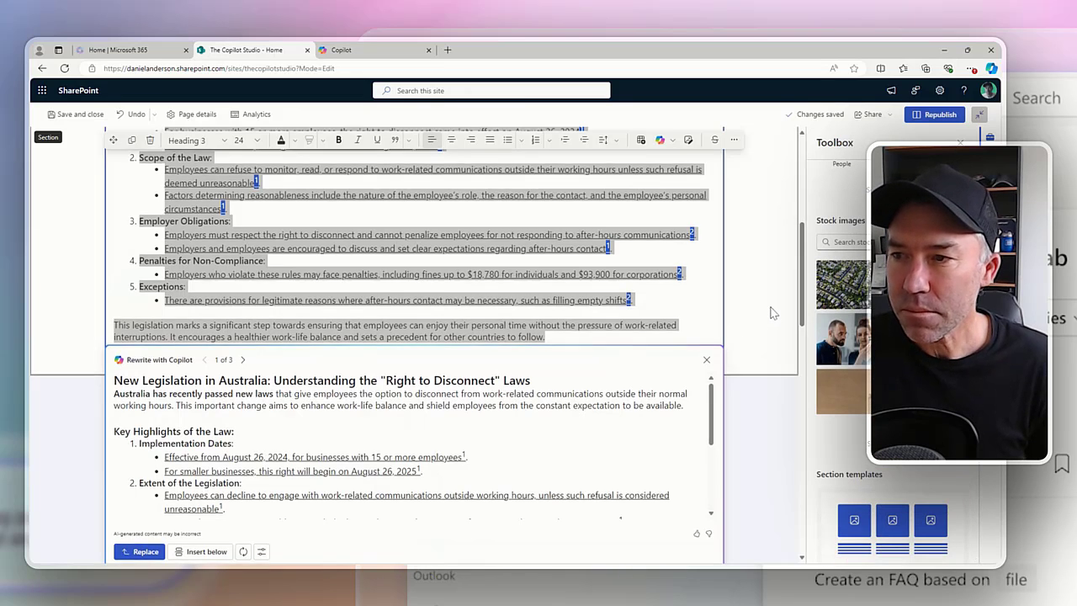
Compare the headlines and content of the article drafts generated by Rewrite with Copilot.
scroll(772, 313, "down", 3)
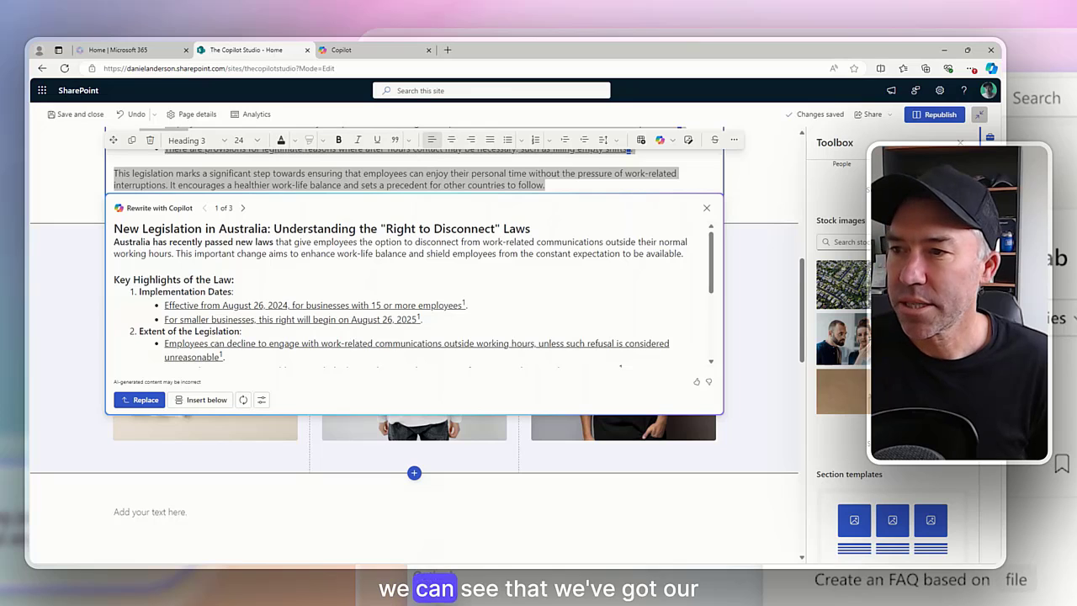
mouse_move(711, 244)
left_mouse_down()
mouse_move(710, 295)
mouse_move(701, 241)
left_mouse_up()
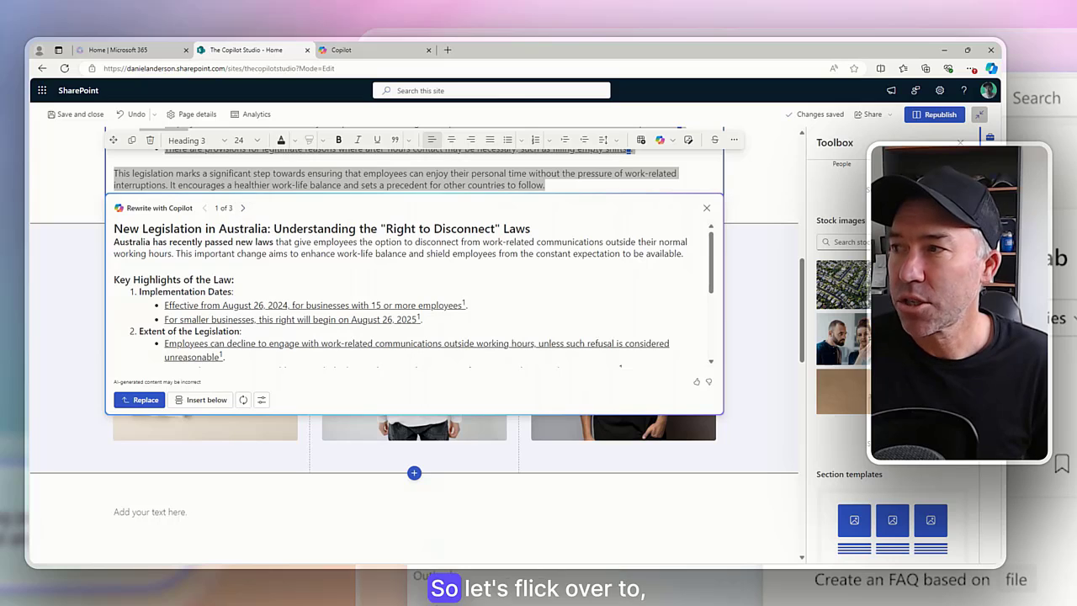
left_click(242, 208)
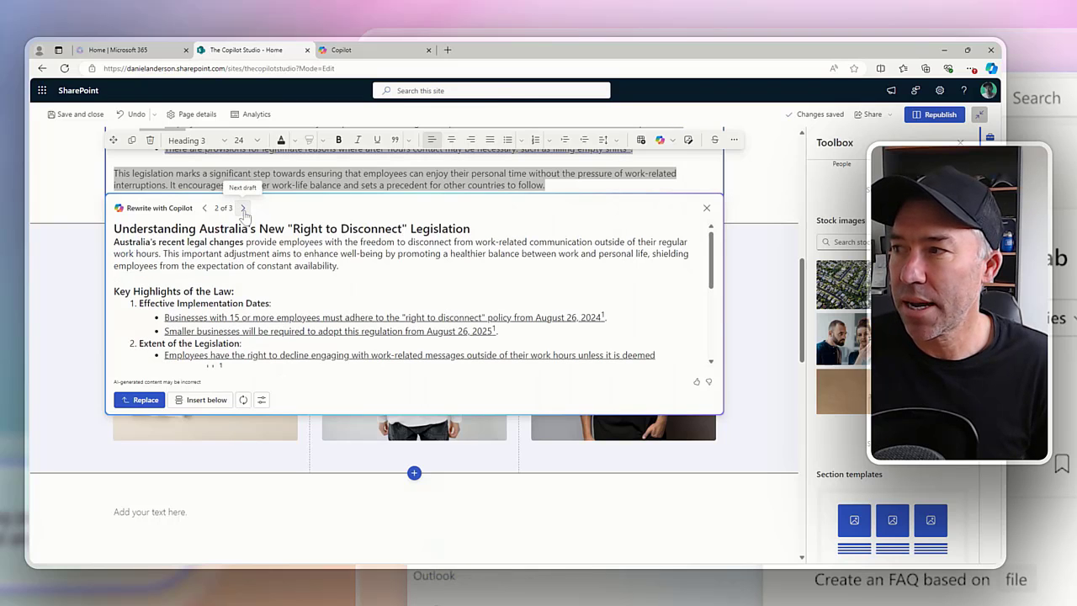
left_click(206, 209)
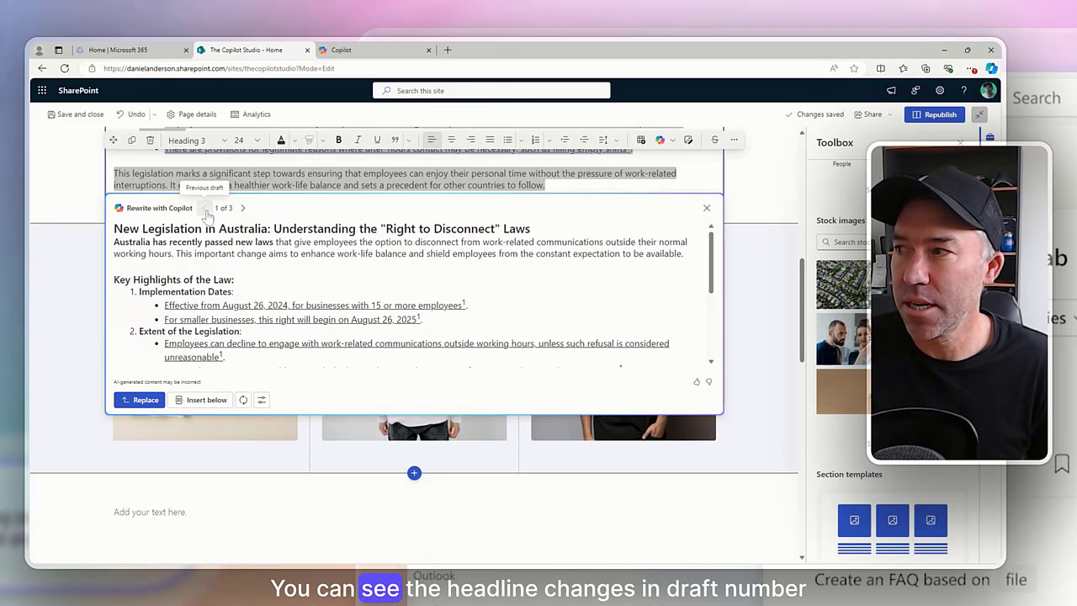
left_click(242, 207)
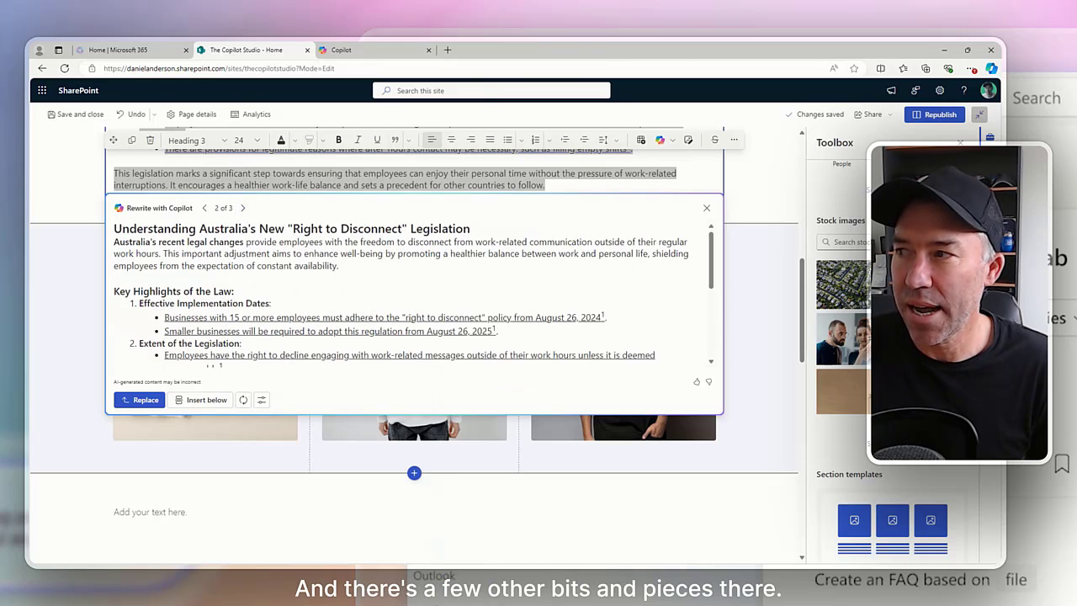
left_click(242, 208)
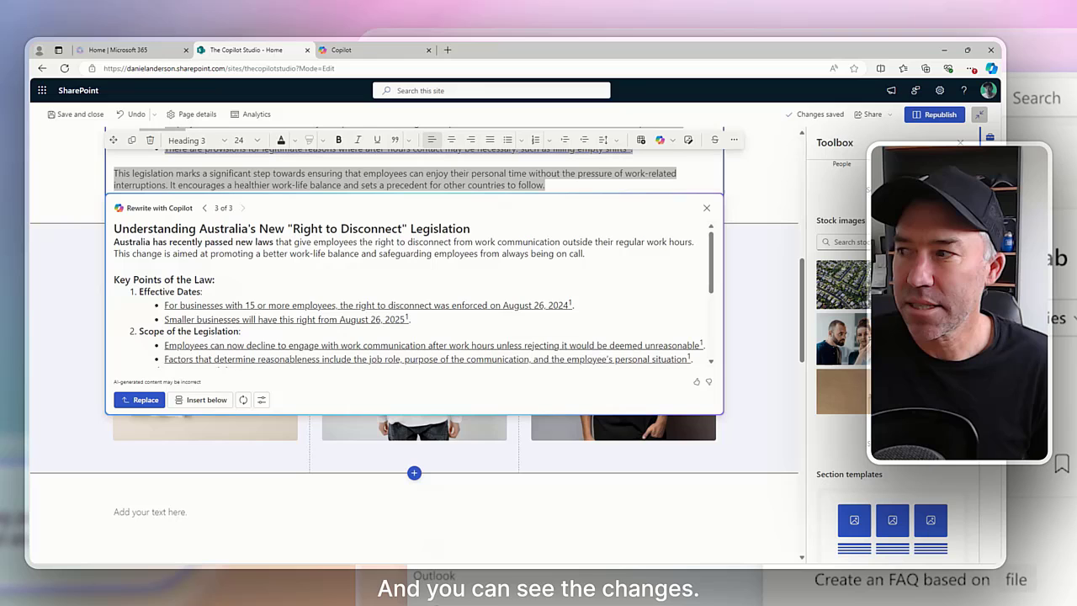
left_click(205, 208)
scroll(412, 294, "down", 5)
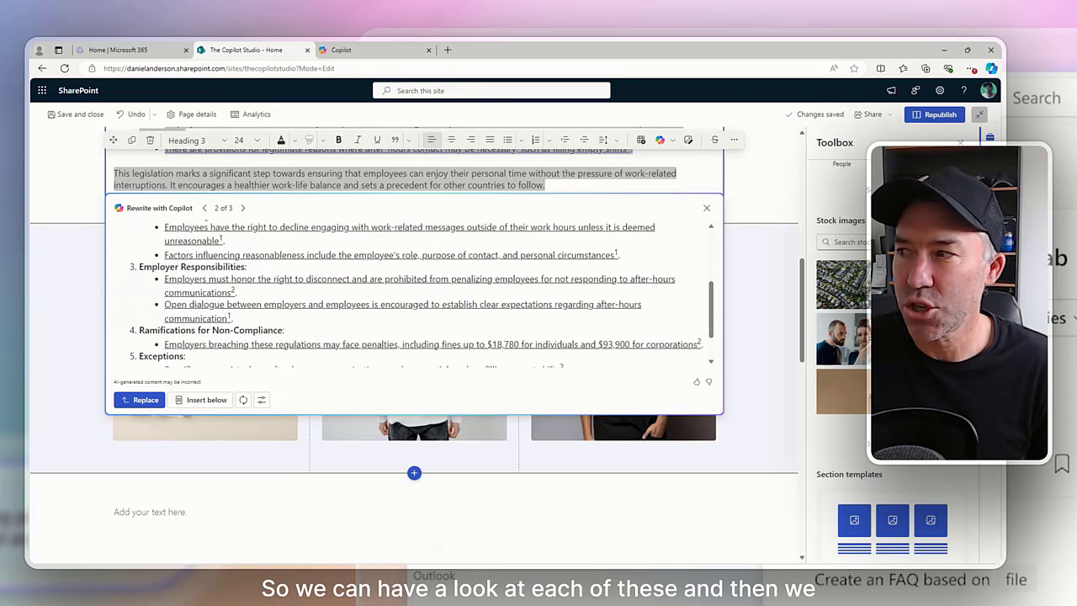
scroll(412, 294, "up", 5)
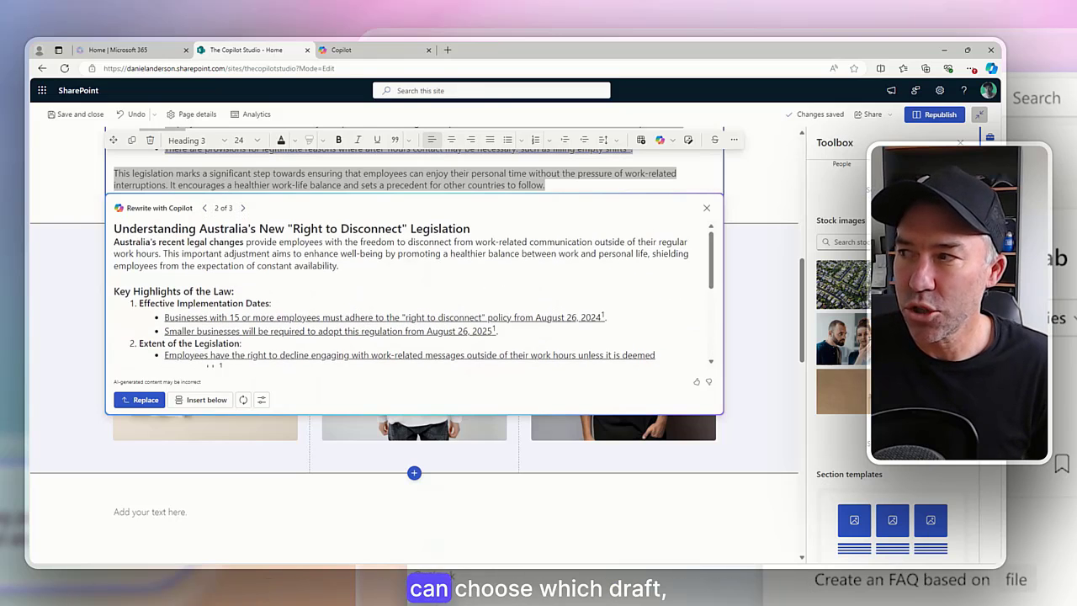
Choose the third rewrite draft and adjust its tone to Enthusiastic.
left_click(242, 208)
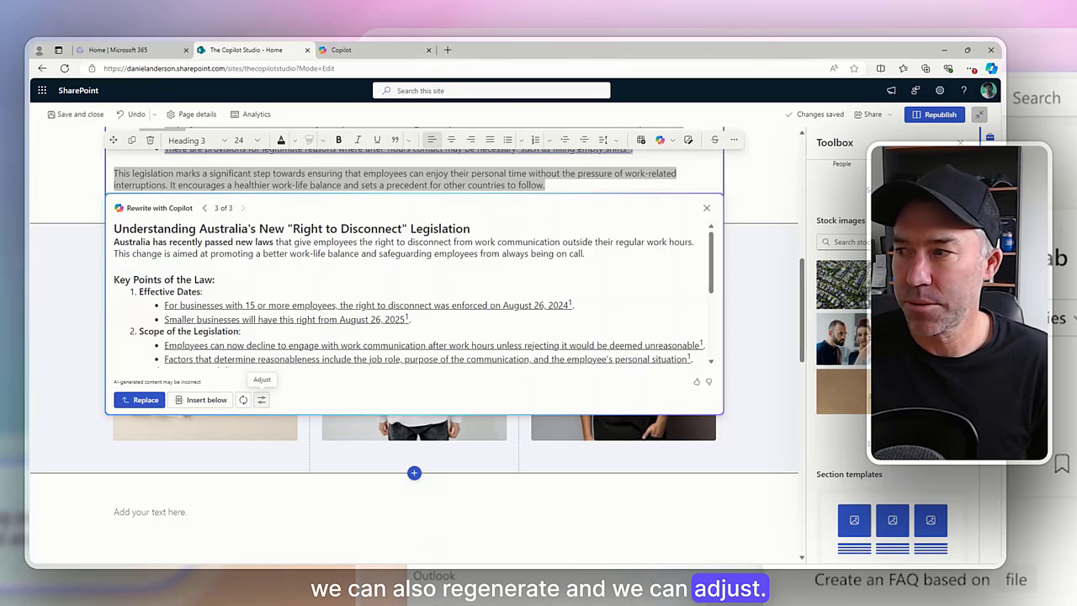
left_click(261, 401)
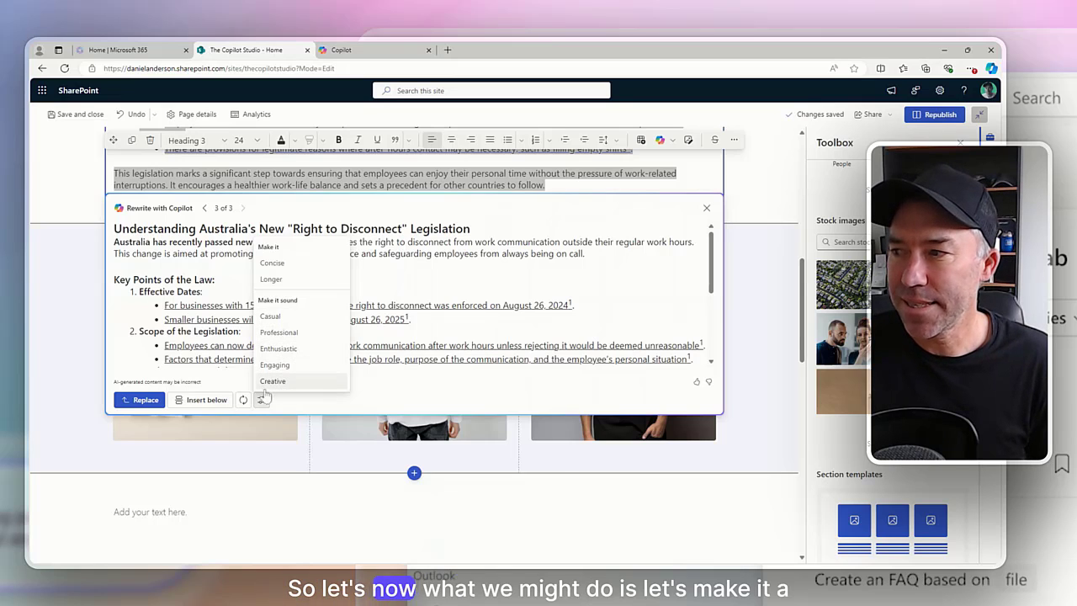
left_click(278, 348)
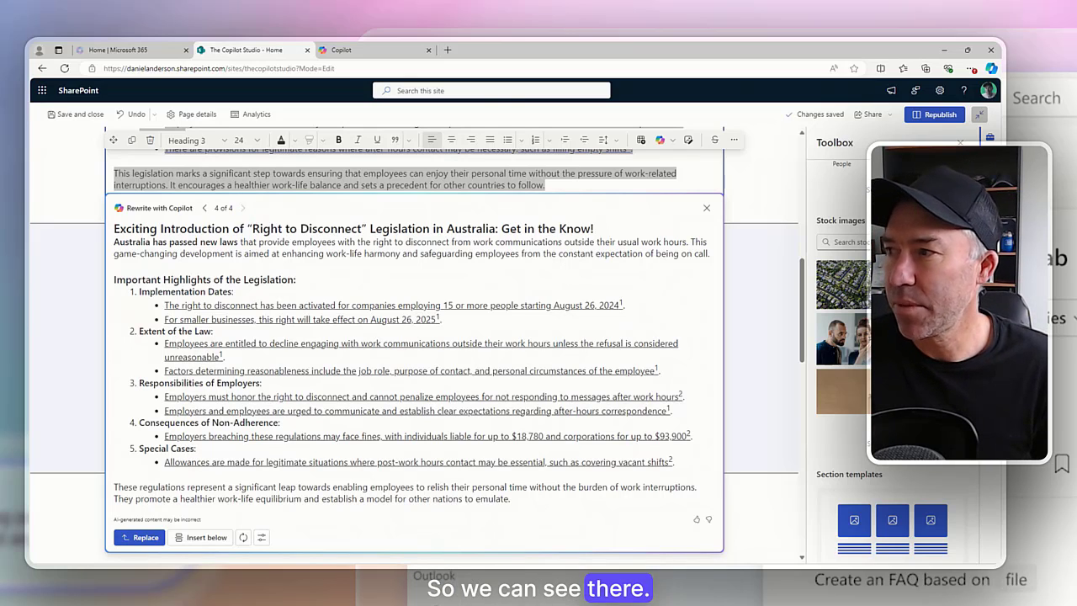
Review the Enthusiastic draft's headline, compare the draft with the earlier rewrite drafts, and return to the fourth draft.
left_click_drag(115, 227, 284, 228)
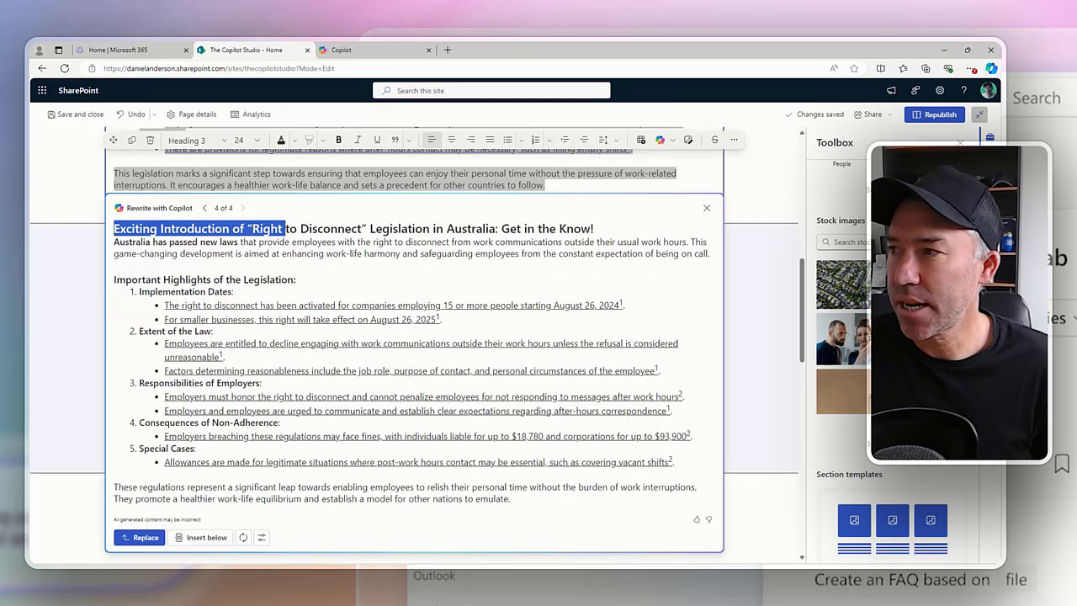
left_click(204, 208)
left_click(204, 208)
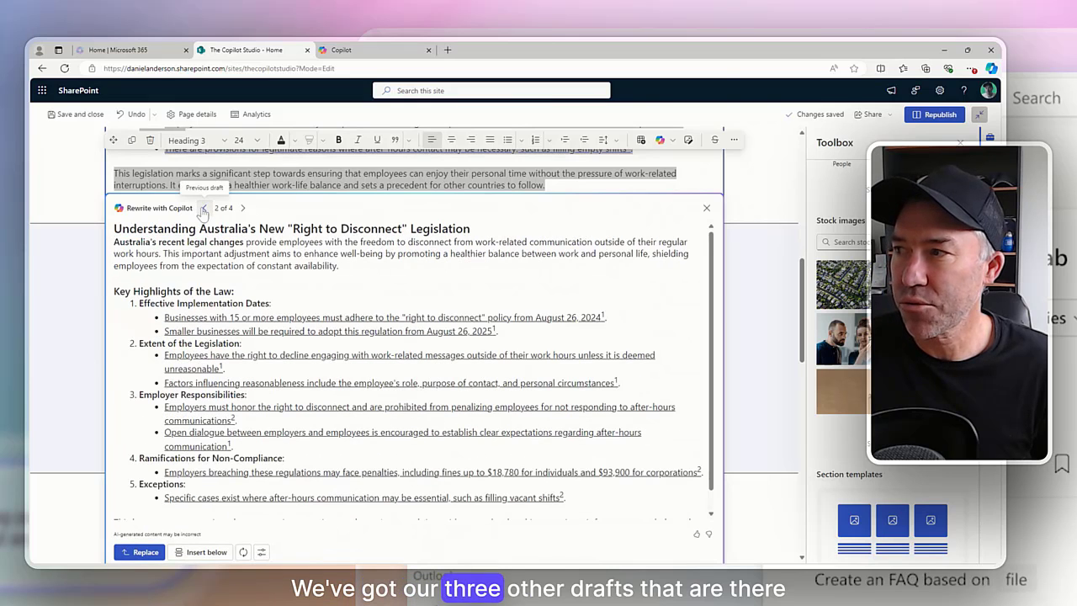
left_click(204, 208)
left_click(242, 208)
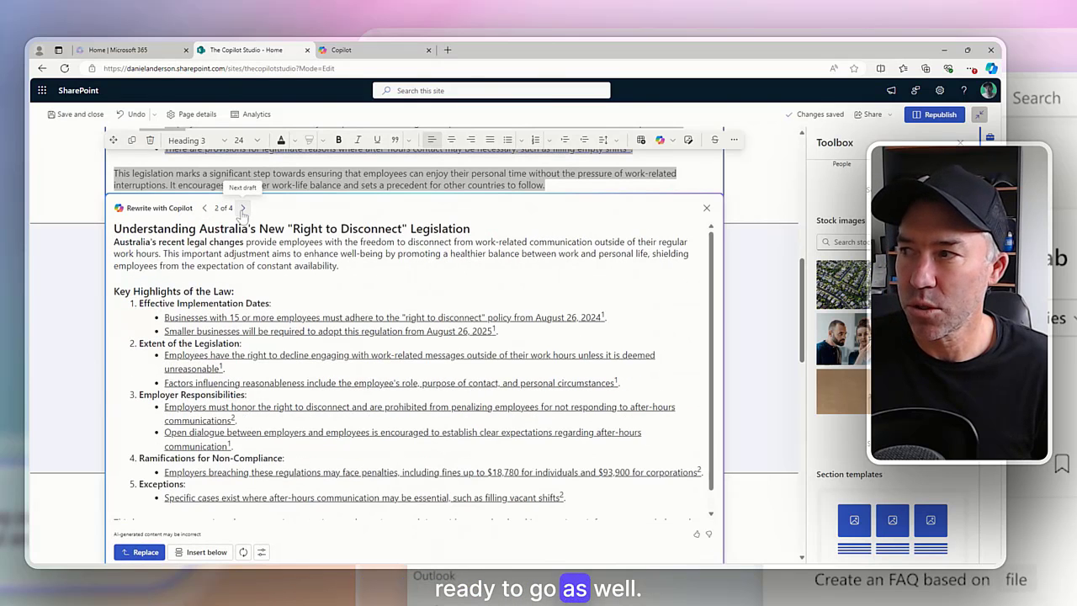
left_click(242, 208)
left_click(242, 208)
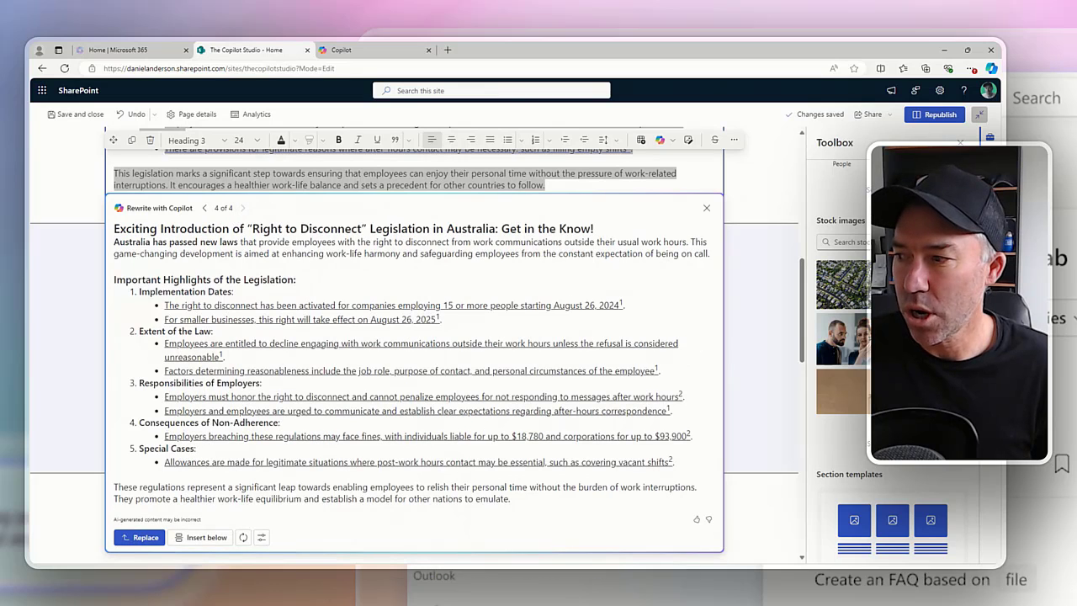
Replace the article in the Text web part with the fourth, Enthusiastic draft and clear the text selection.
left_click(142, 538)
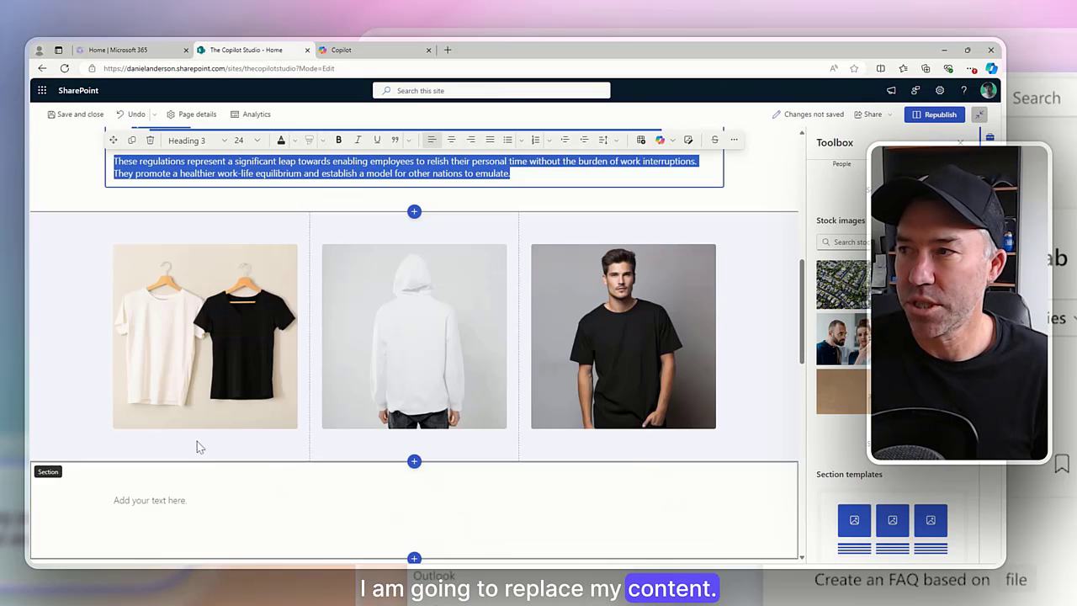
scroll(337, 252, "up", 4)
scroll(418, 346, "up", 1)
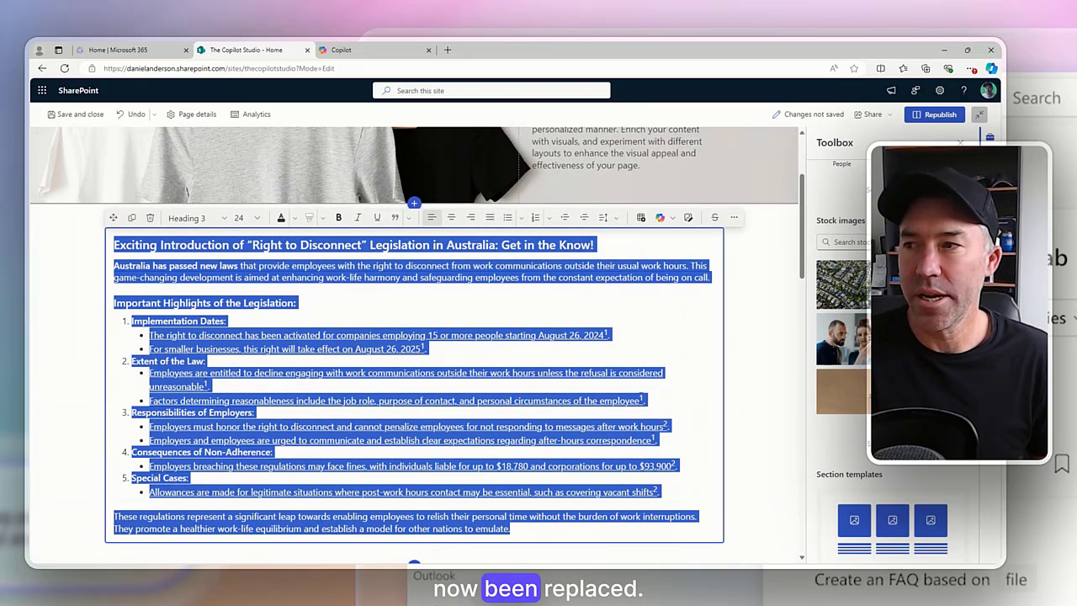
left_click(296, 302)
Examine Copilot's Auto rewrite option and its Adjust choices for length and tone in the Text web part.
left_click(660, 217)
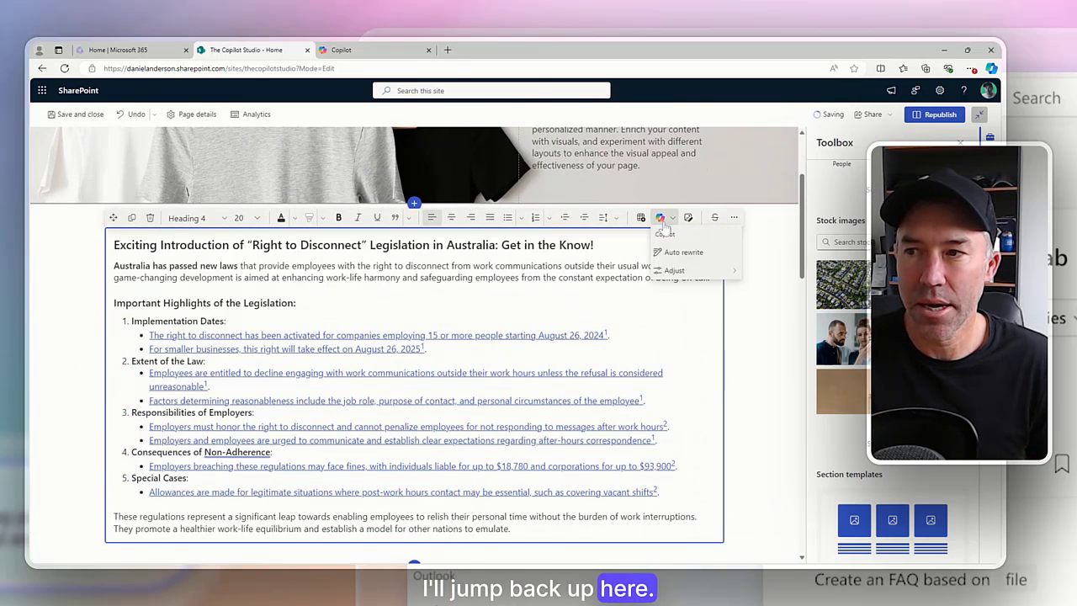
mouse_move(661, 269)
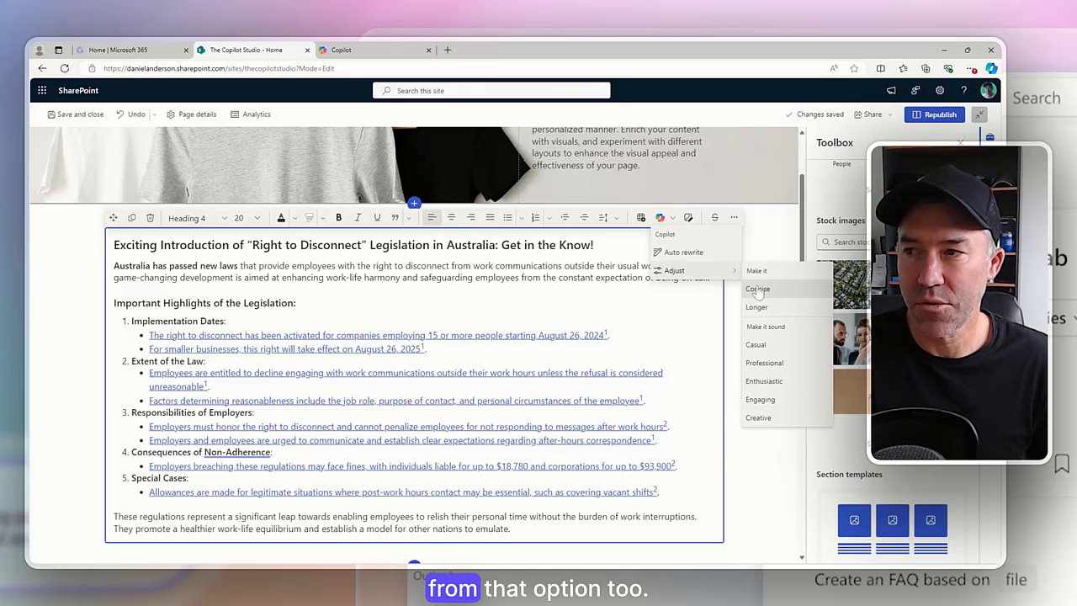
left_click(595, 278)
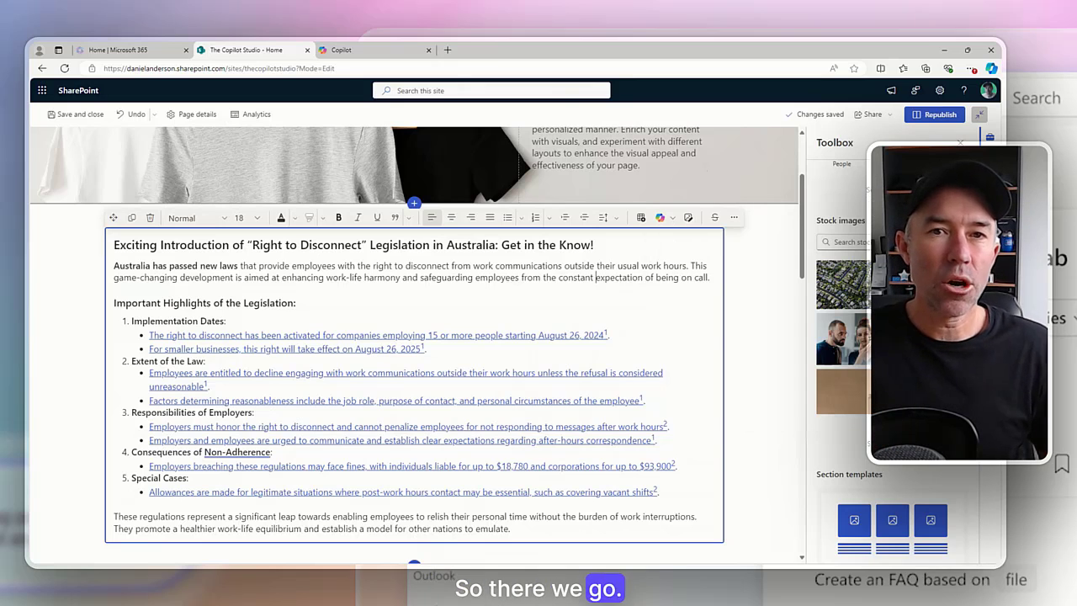